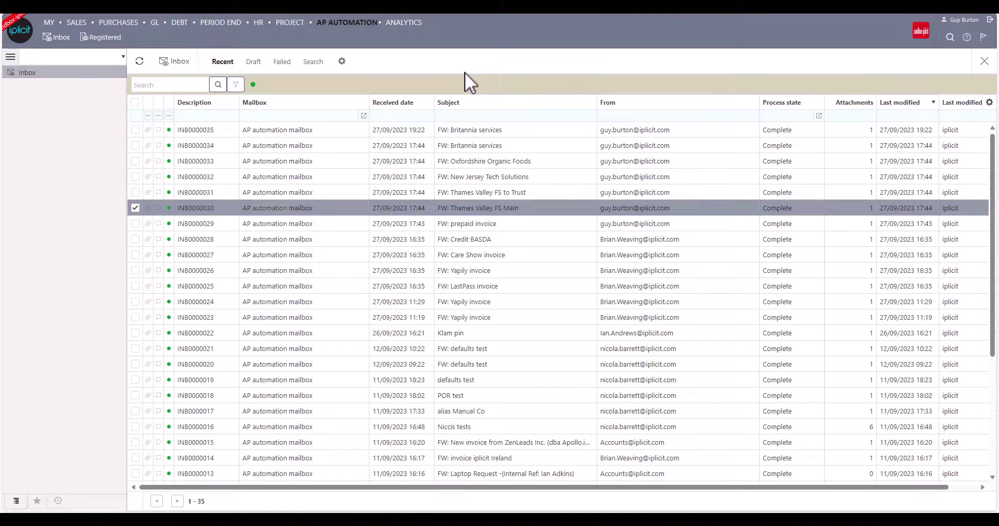
Step: Open draft REG0000031 for editing and add 'thames valley financial services' as a new supplier
double_click(349, 208)
double_click(251, 180)
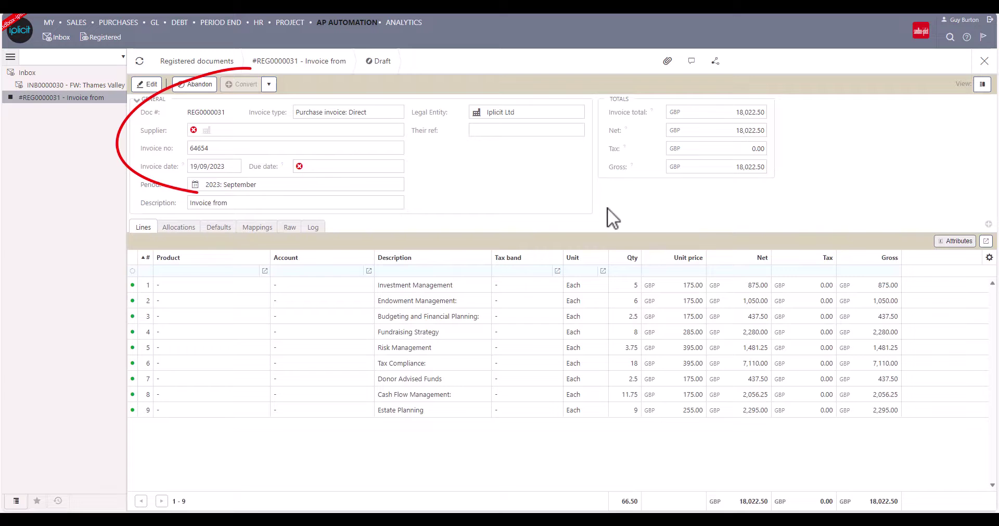
left_click(983, 84)
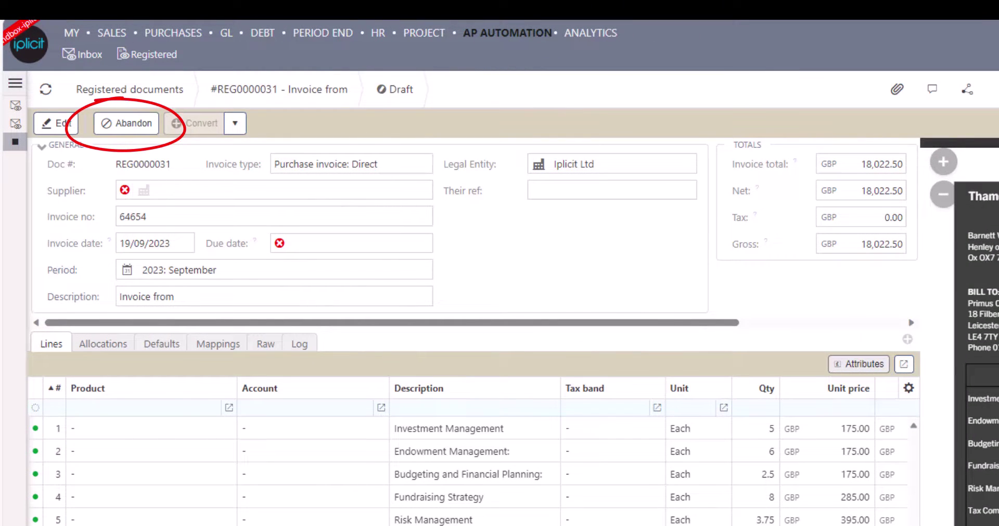
left_click(56, 123)
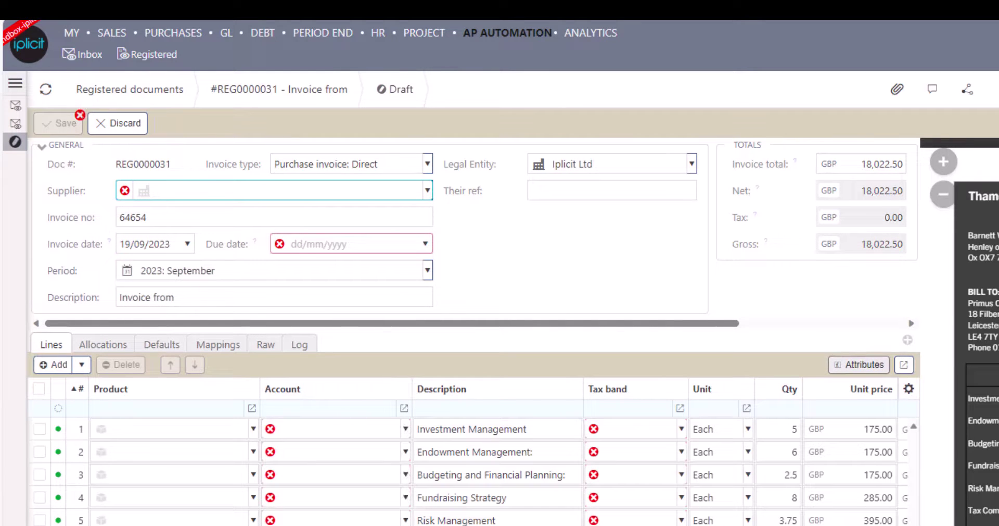
type("tha")
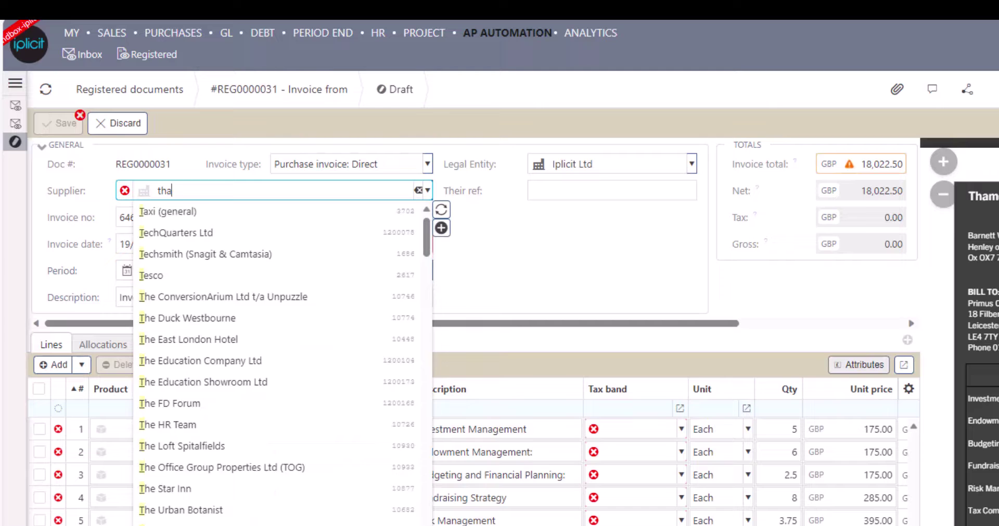
type("mes valle")
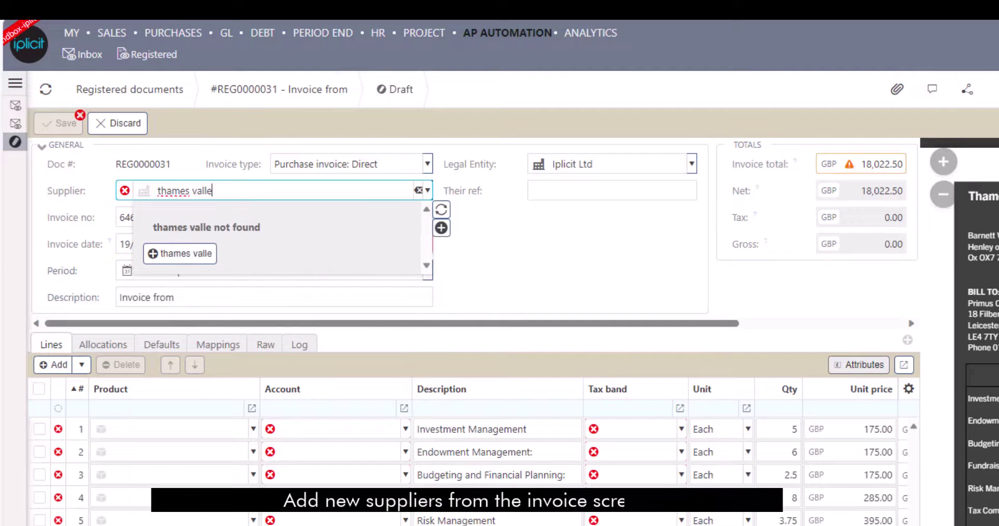
type("y financial serv")
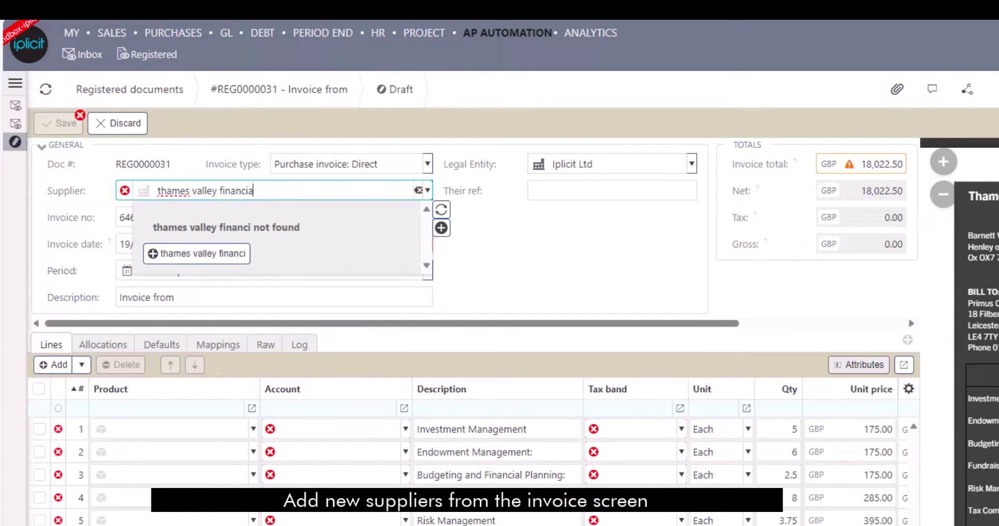
type("ices")
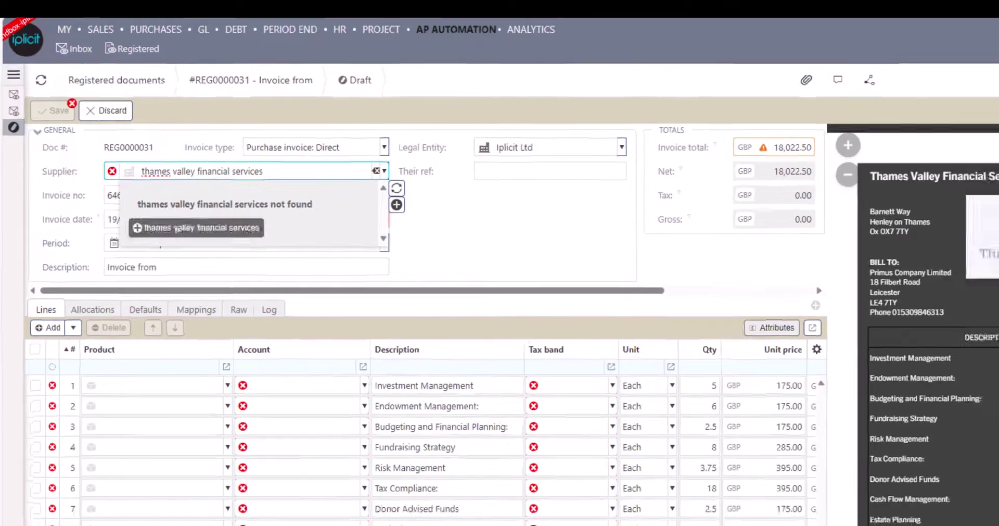
left_click(195, 255)
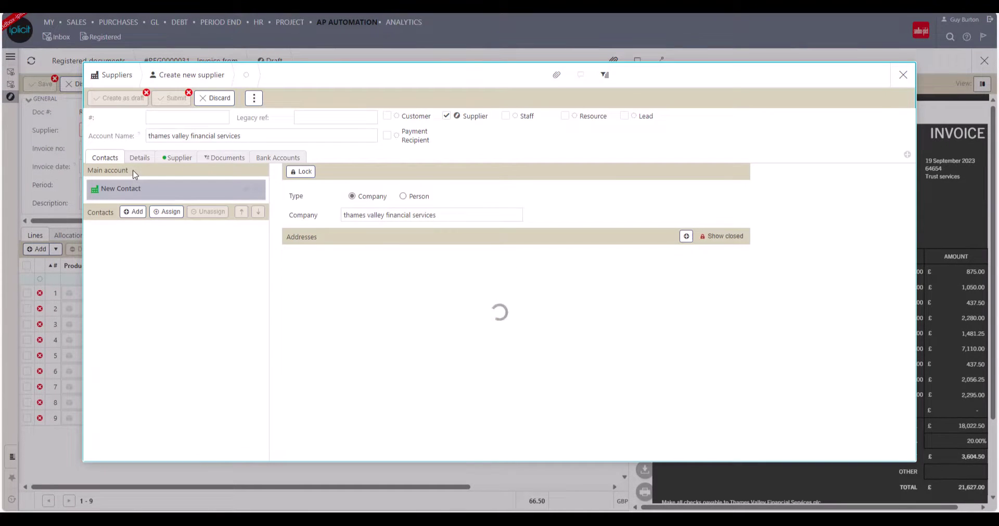
left_click_drag(656, 79, 377, 112)
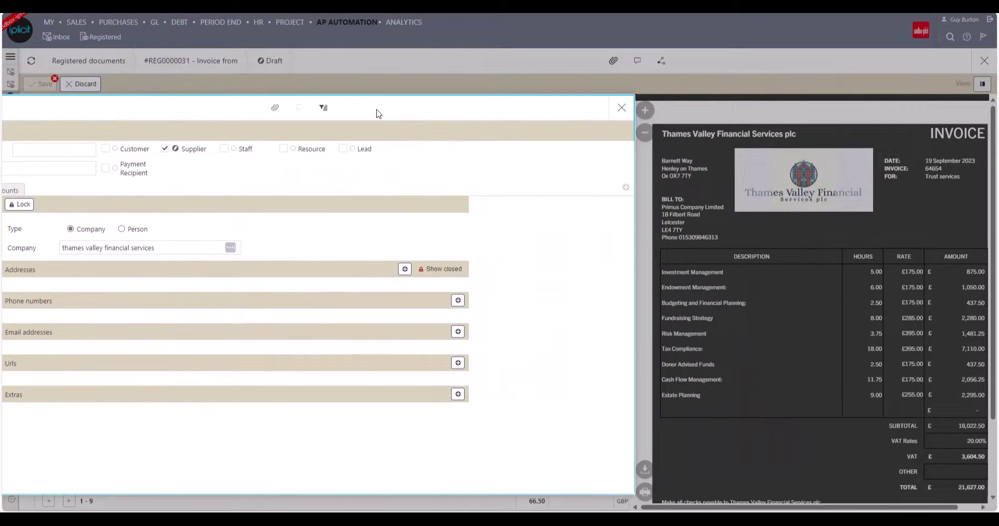
left_click(405, 268)
left_click(117, 312)
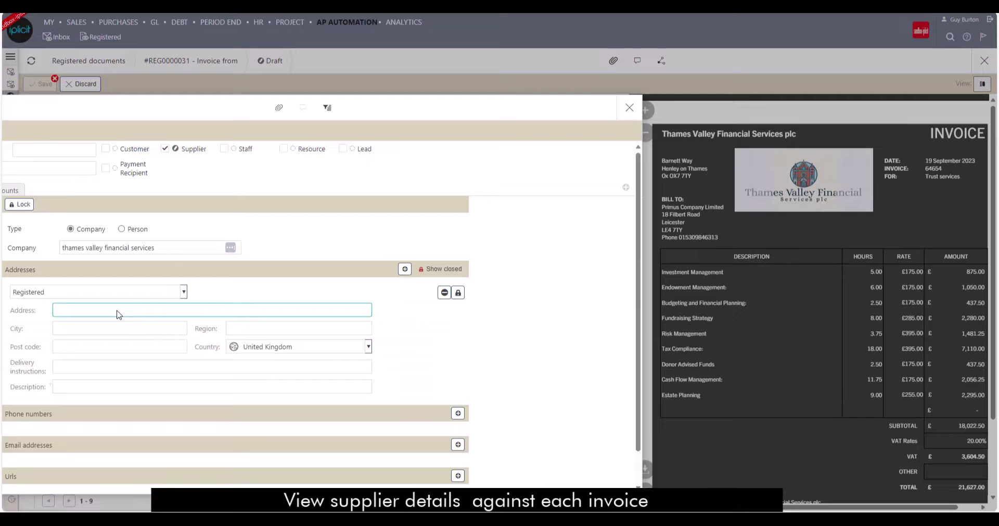
type("Barnett Way")
key("Tab")
type("Hen")
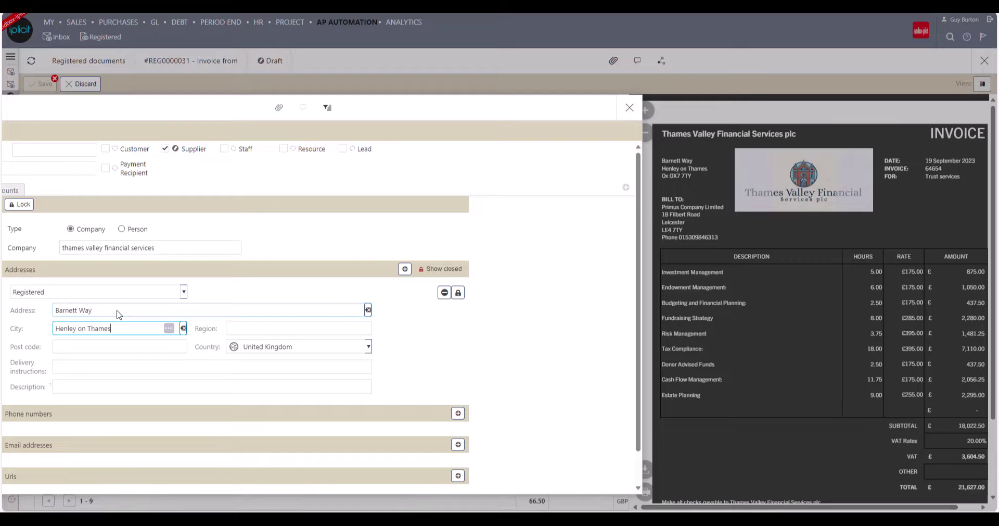
key("Tab")
type("O")
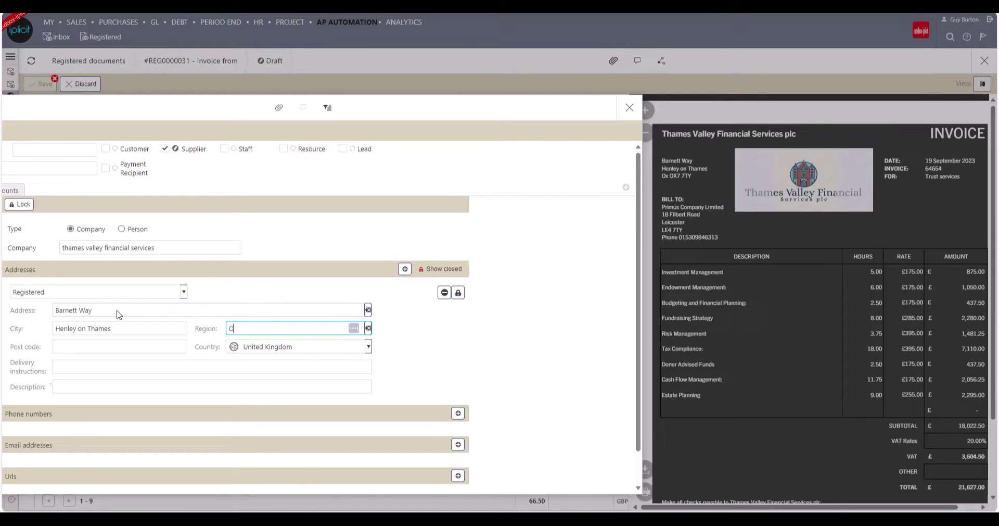
key("Tab")
type("OX")
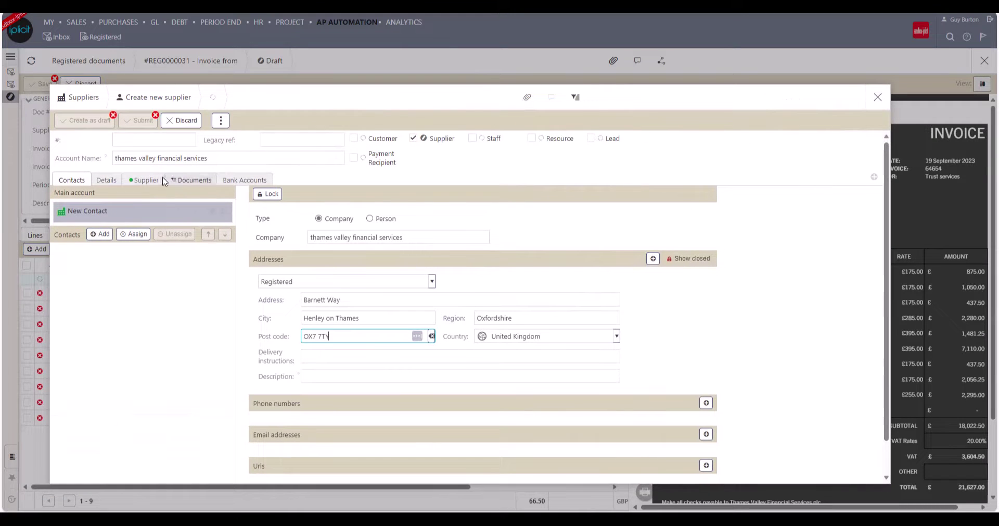
left_click(148, 182)
Step: Put the supplier in the Suppliers group with alias 'Thames Valley'
left_click(151, 222)
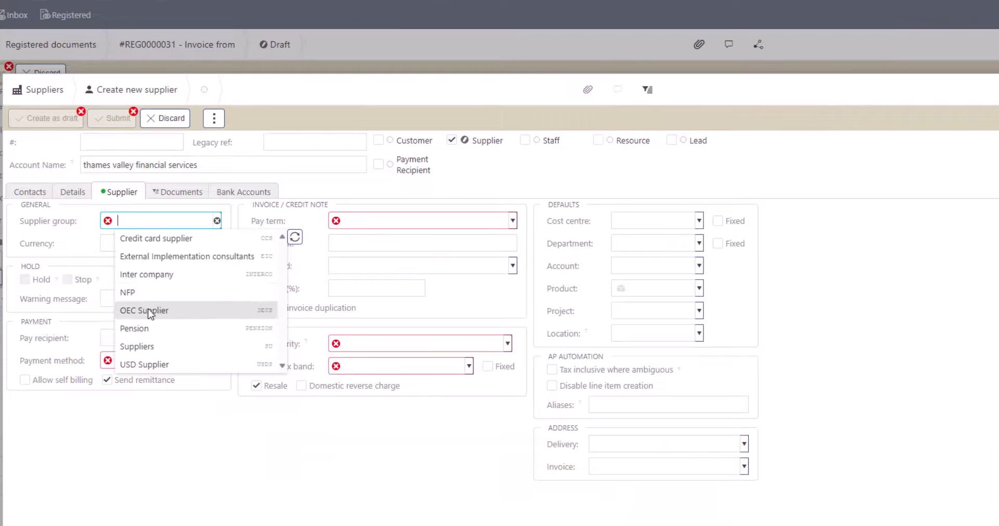
left_click(150, 346)
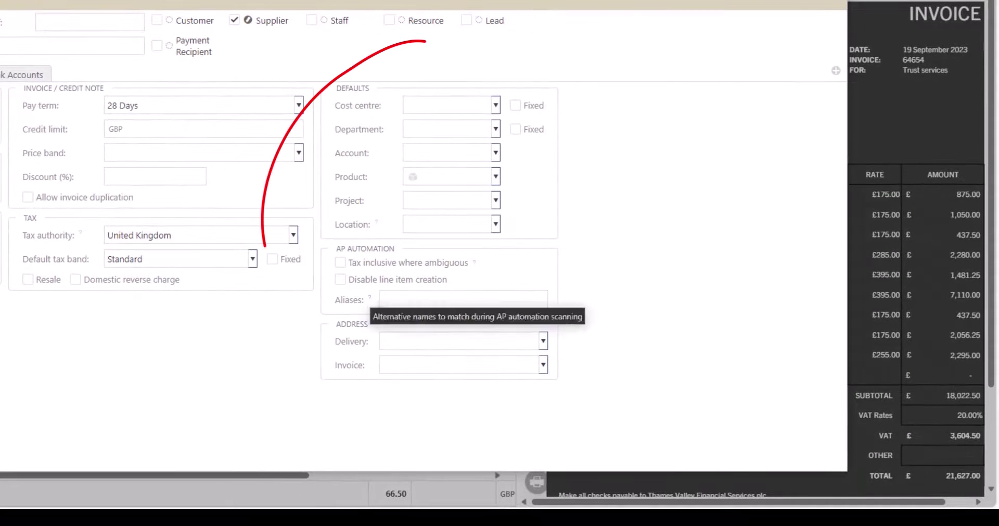
left_click(414, 314)
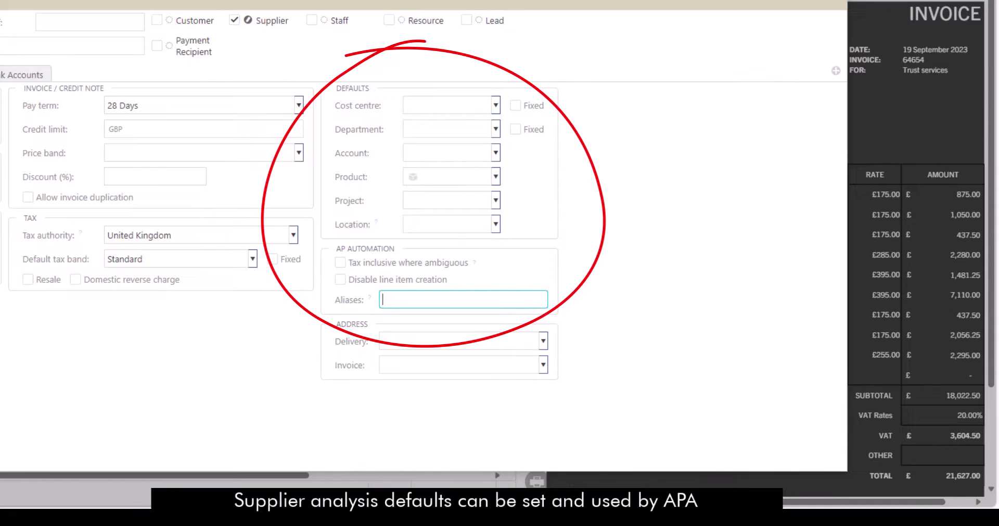
type("Thames Valley")
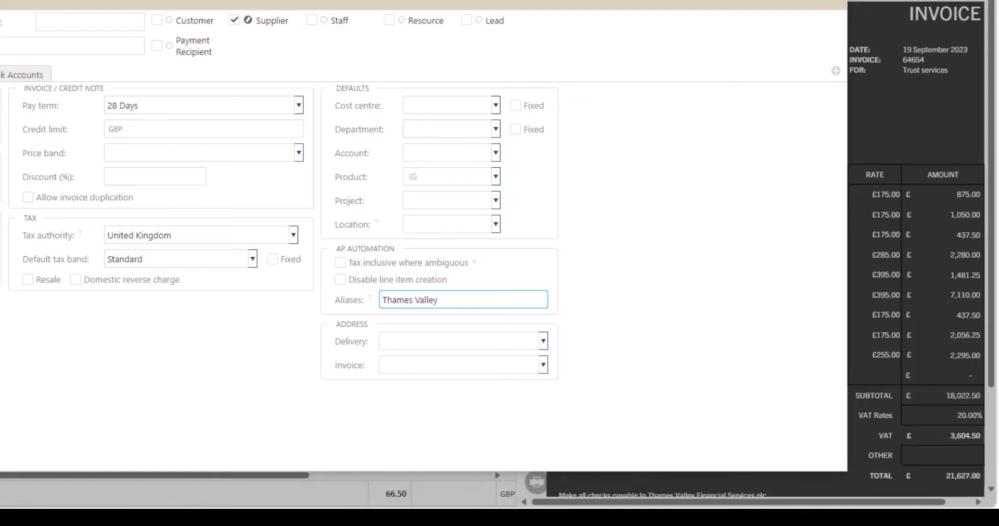
Step: Set supplier defaults to Administration cost centre, Support department and account 6510 Legal & Professional Fees
left_click(447, 105)
key("Down")
key("Return")
key("Tab")
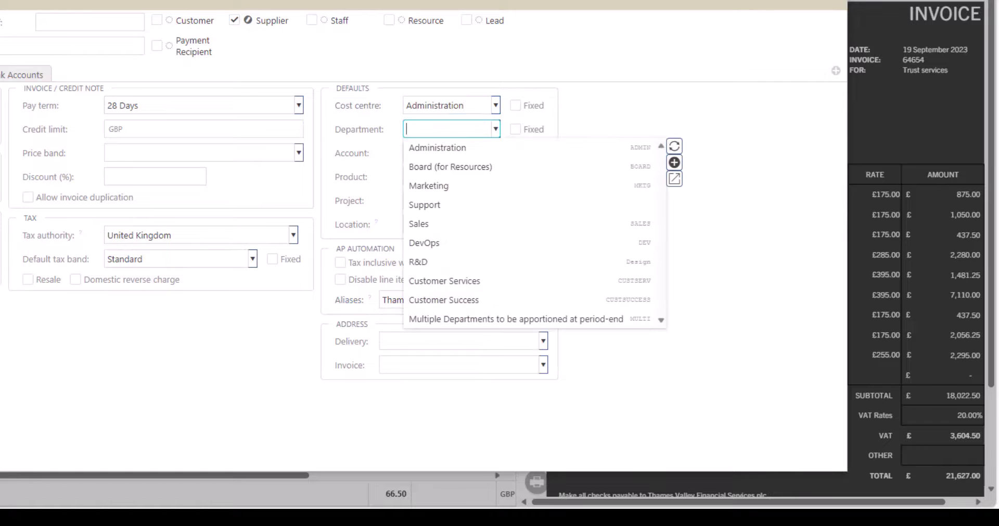
key("Down")
key("Down")
key("Down")
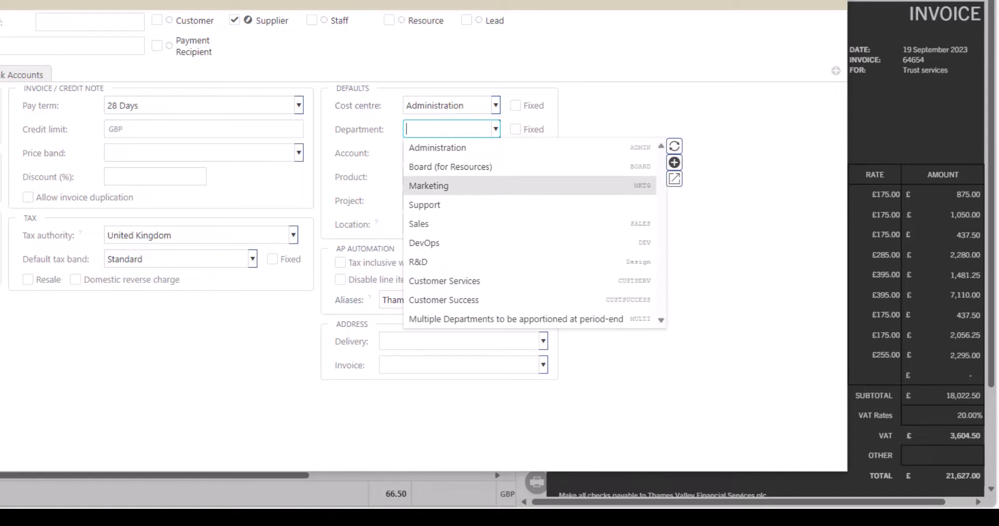
key("Up")
key("Up")
key("Down")
key("Down")
key("Down")
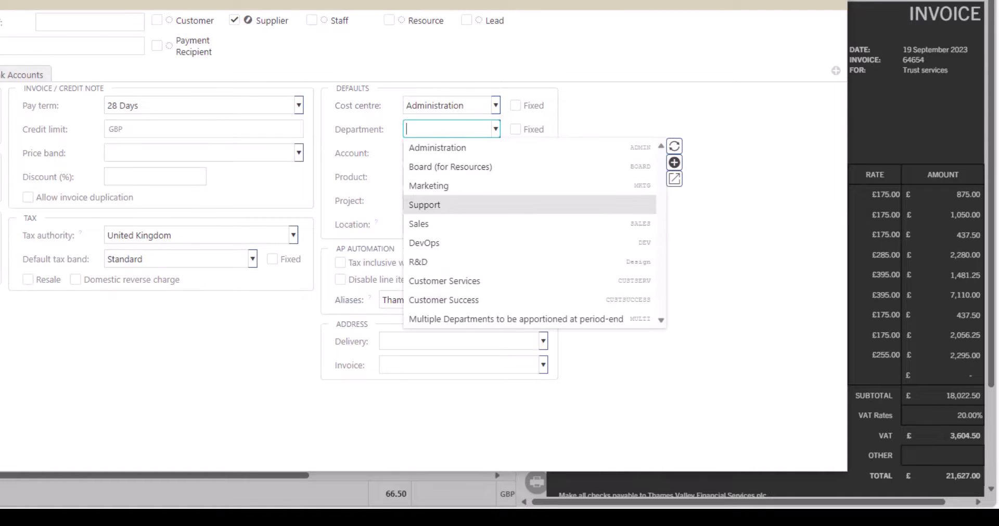
key("Return")
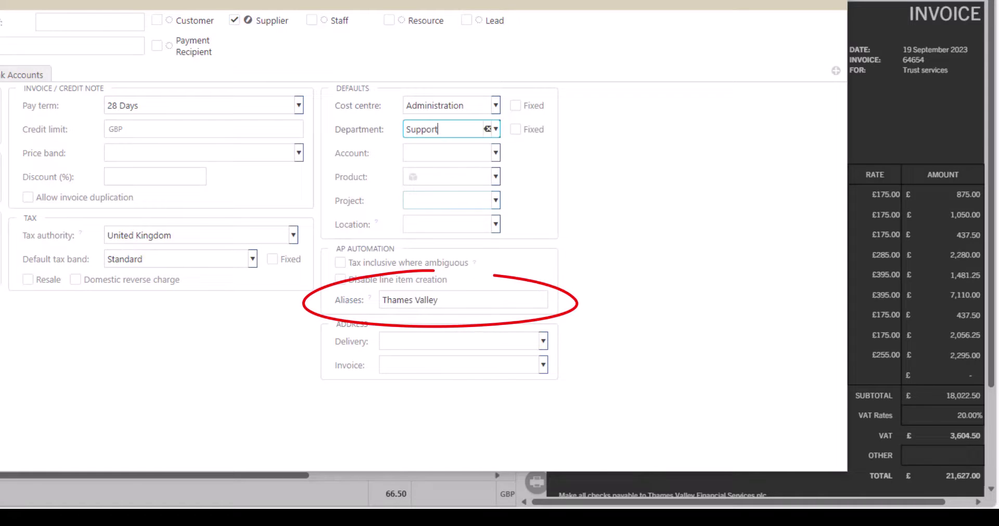
key("Tab")
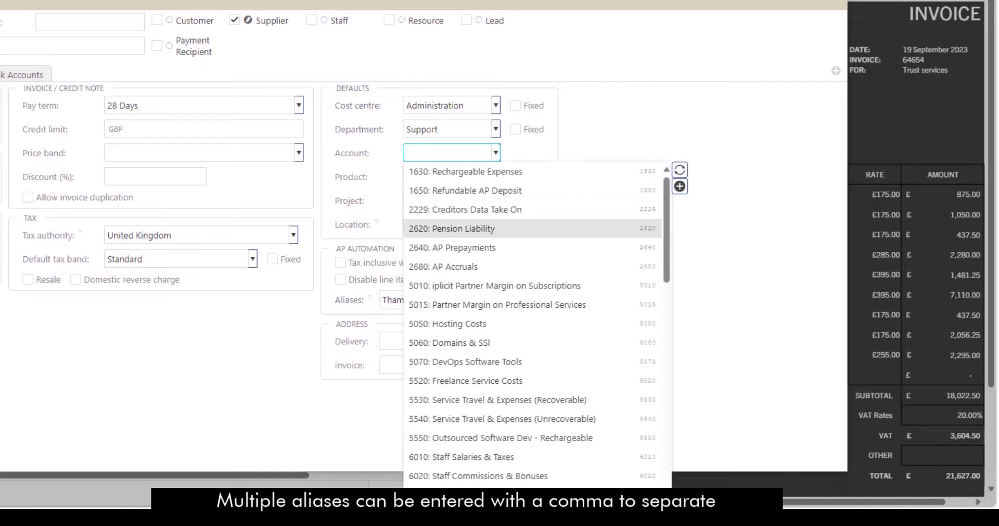
scroll(536, 328, "down", 3)
scroll(536, 328, "down", 8)
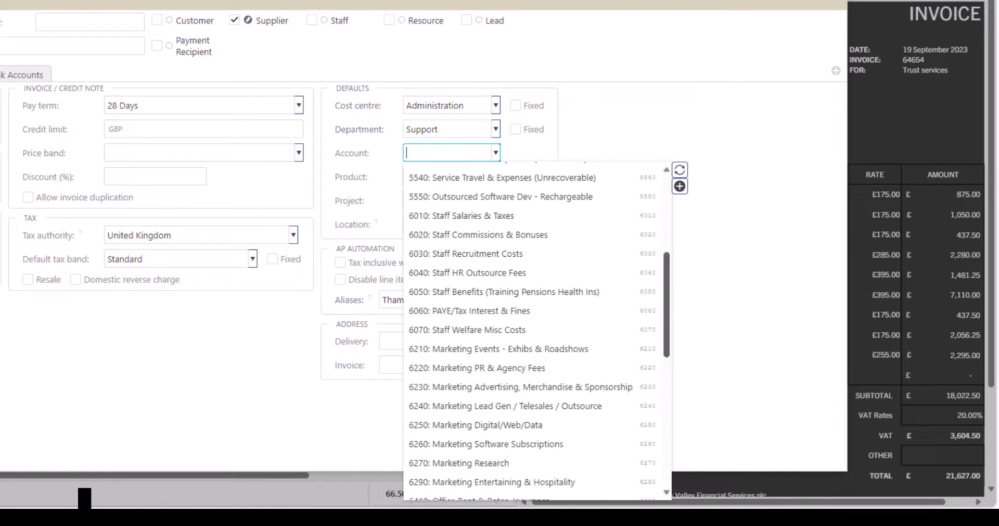
scroll(536, 323, "down", 3)
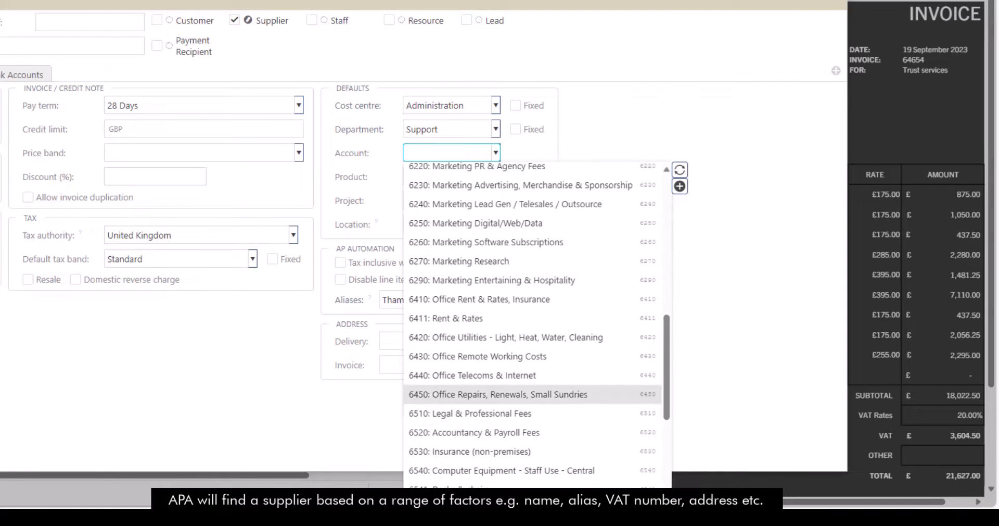
left_click(469, 412)
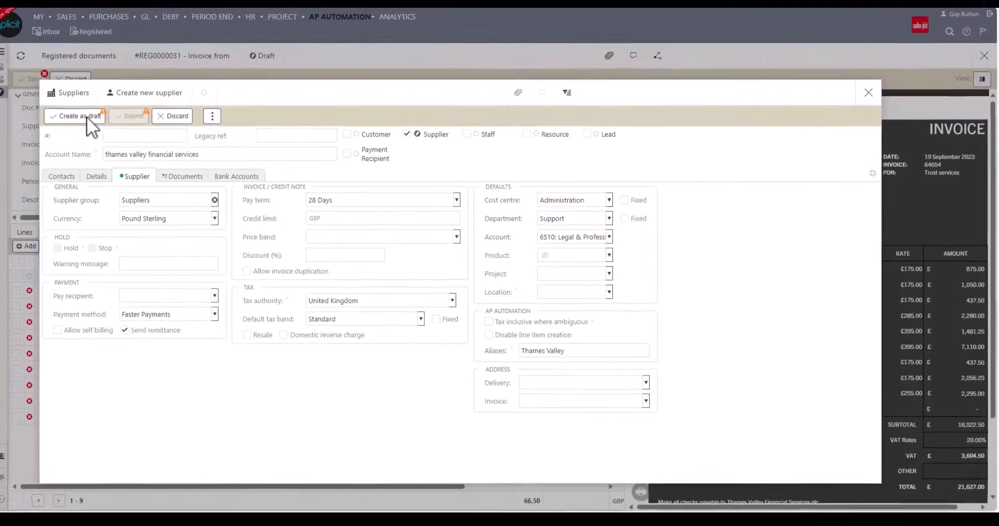
Step: Save the new supplier, then code invoice line 1 to Marketing and line 2 to Support
left_click(96, 121)
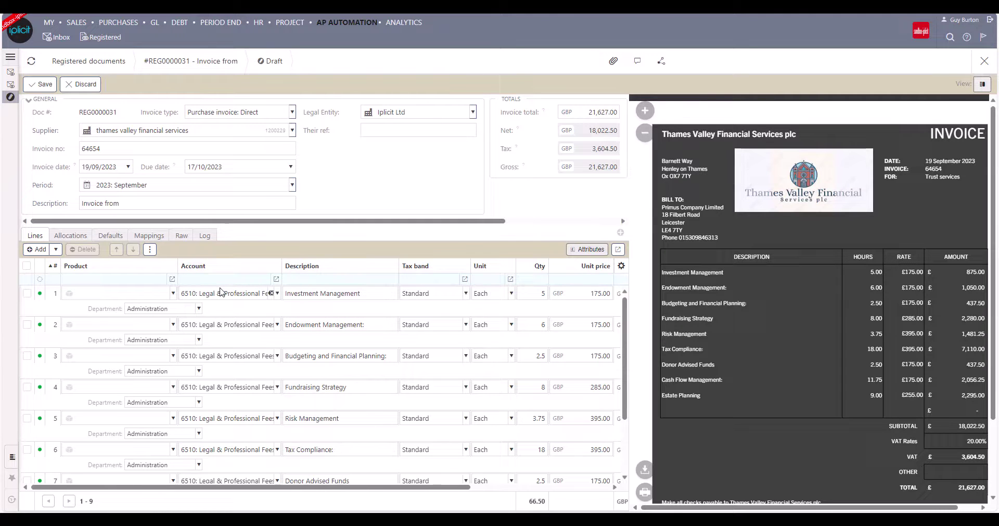
left_click(169, 310)
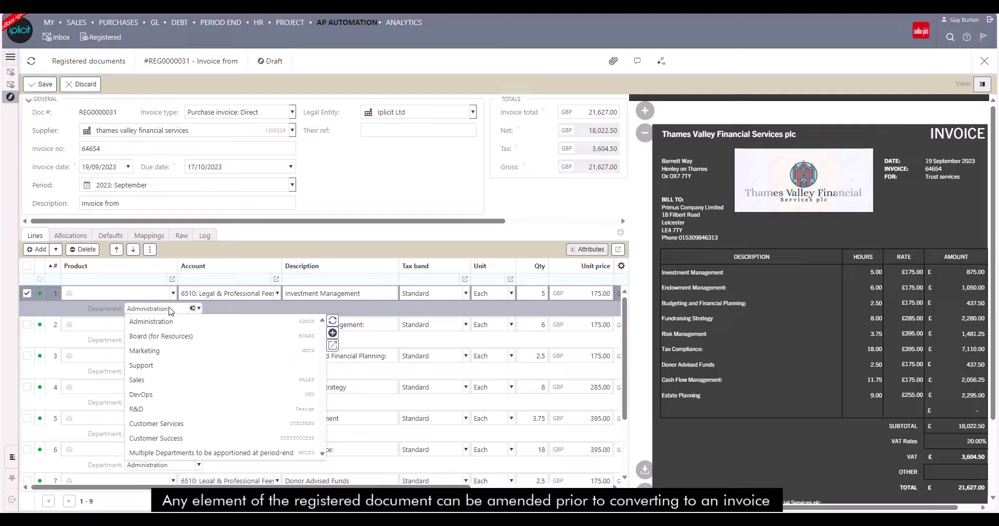
left_click(153, 352)
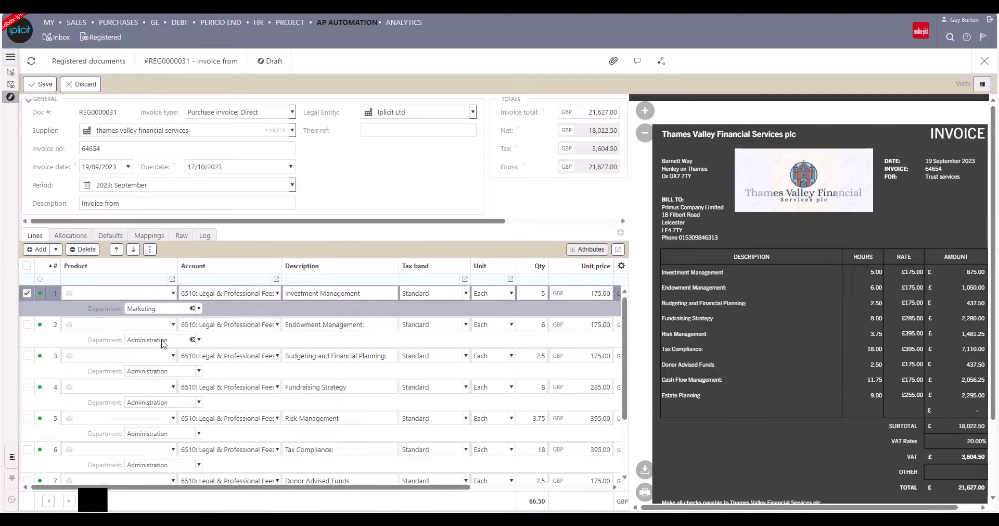
left_click(164, 341)
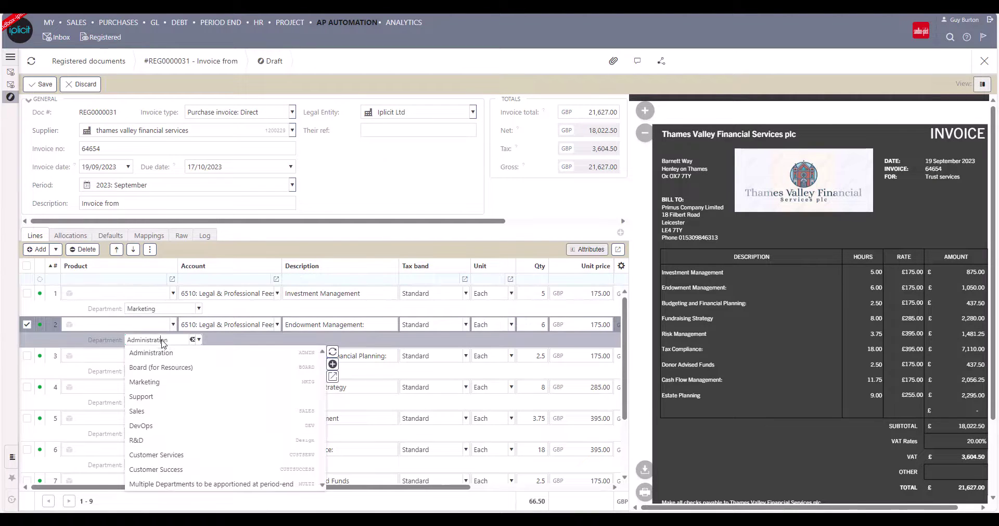
left_click(159, 398)
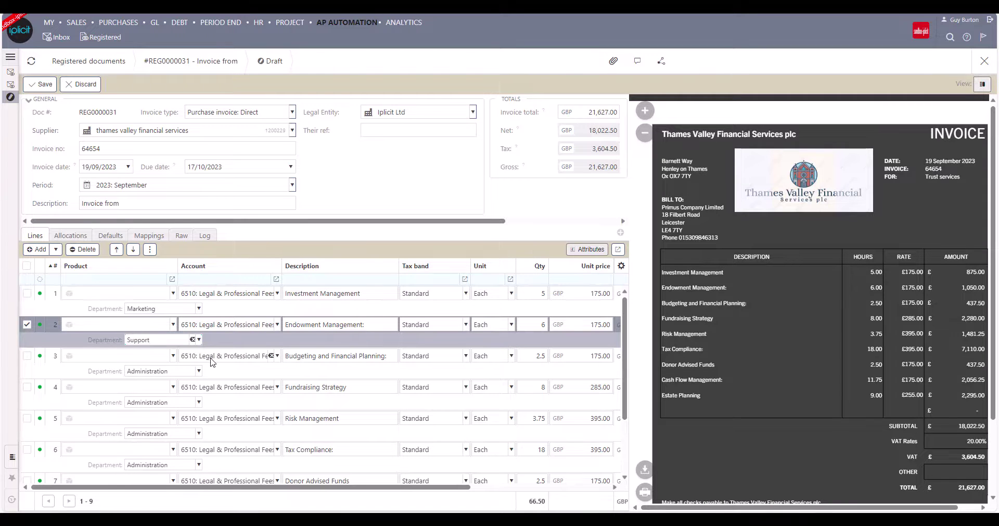
left_click(218, 389)
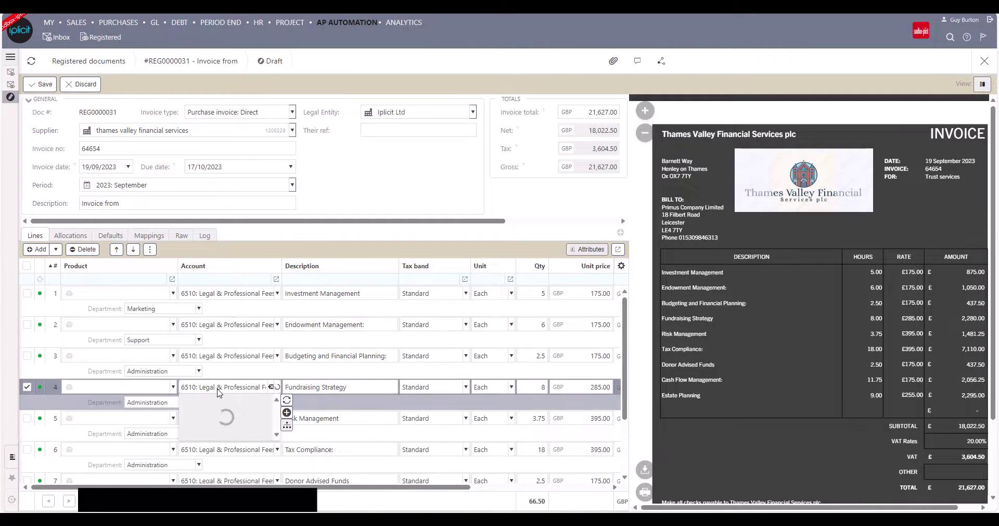
Step: Recode the Fundraising Strategy line to 6050: Staff Benefits, creating a 12-month straight-line prepayment
left_click(274, 389)
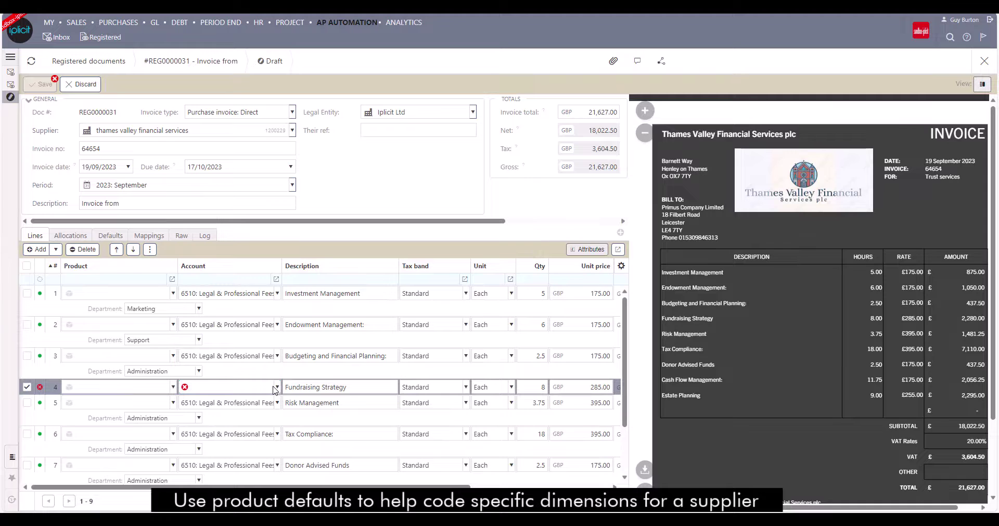
left_click(233, 388)
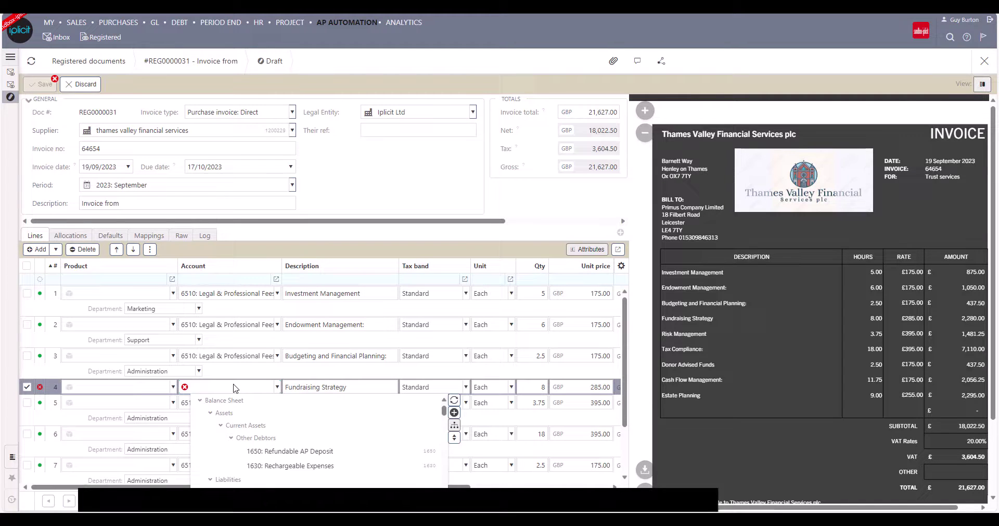
key("Down")
key("Down")
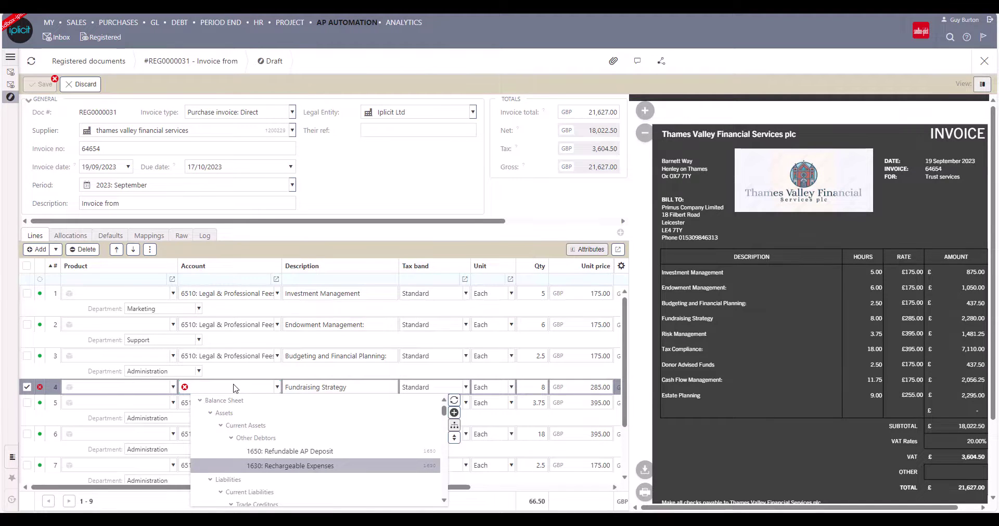
type("ins")
key("Down")
key("Down")
key("Return")
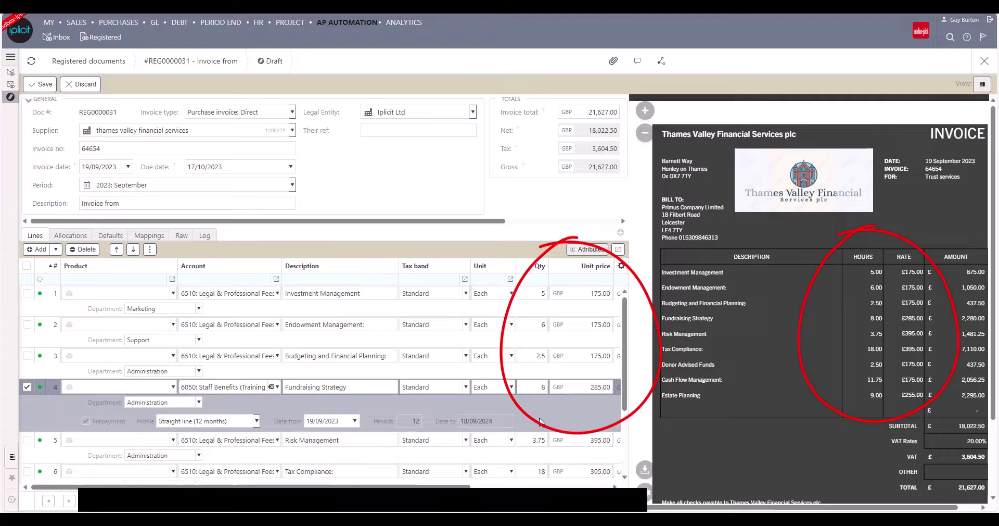
scroll(625, 390, "down", 1)
scroll(627, 396, "down", 3)
scroll(627, 396, "up", 4)
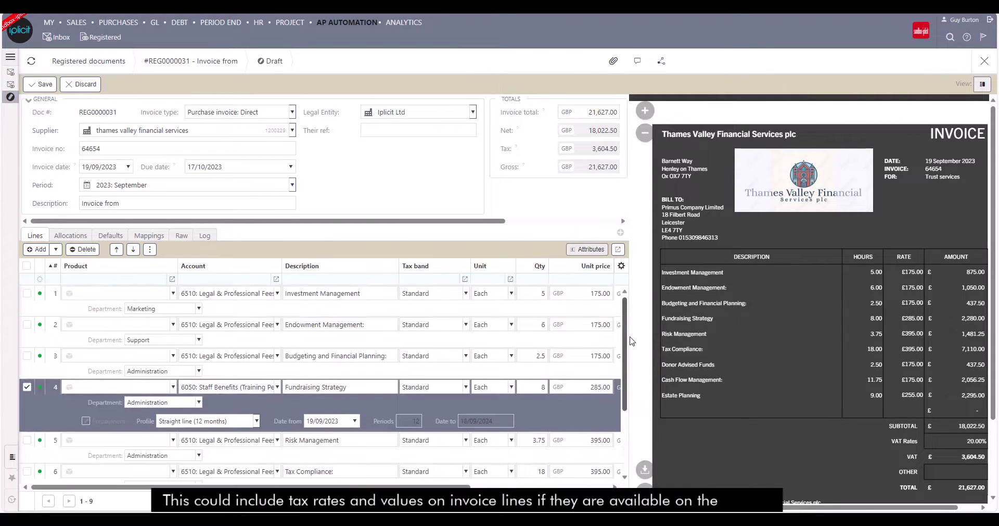
Step: Save the coded invoice and check the Convert menu's Redo option
left_click(43, 86)
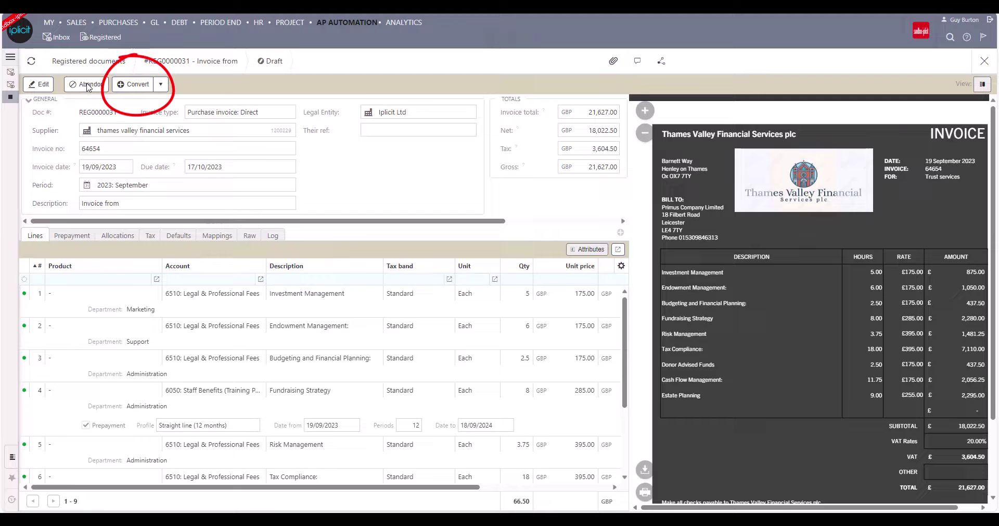
left_click(161, 86)
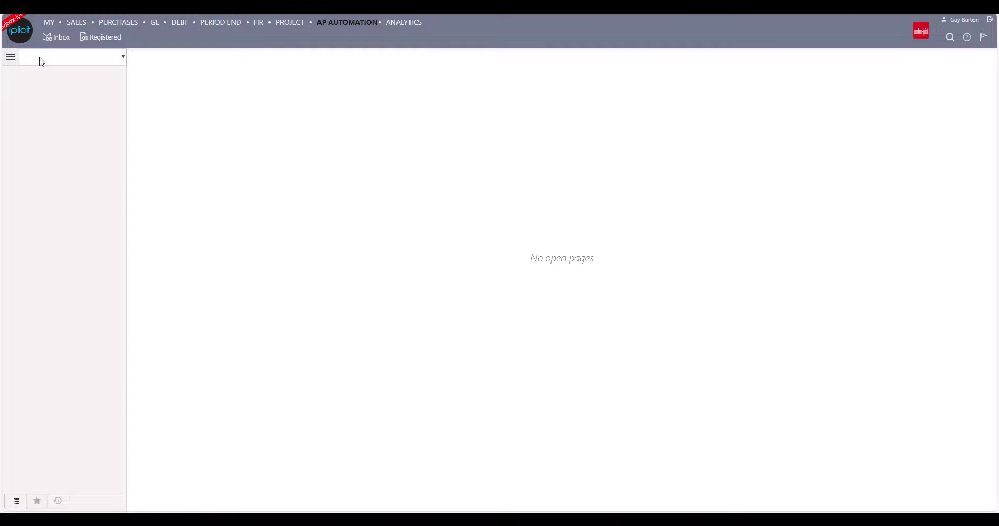
Step: Search 'apa' to reach AP automation mailboxes and open the mailbox record
left_click(43, 61)
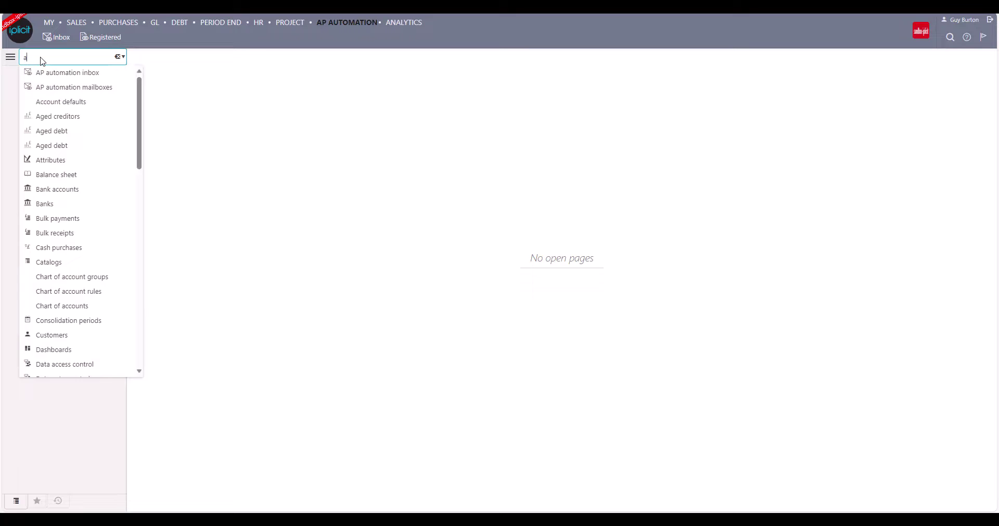
type("apa")
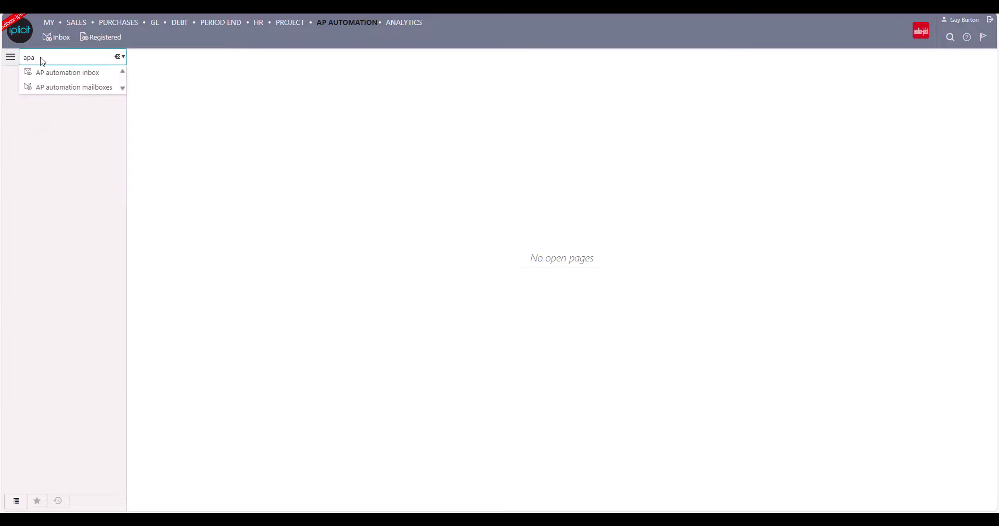
left_click(63, 87)
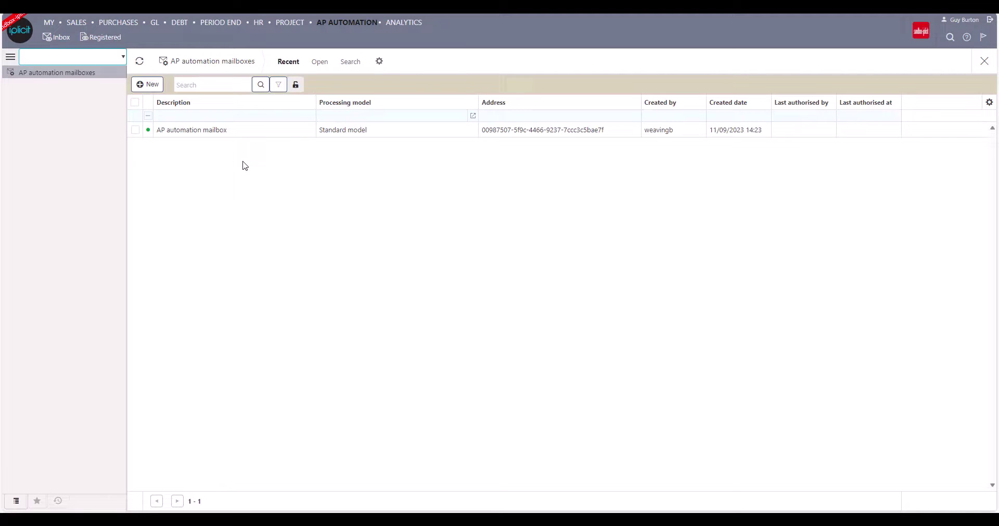
left_click(221, 134)
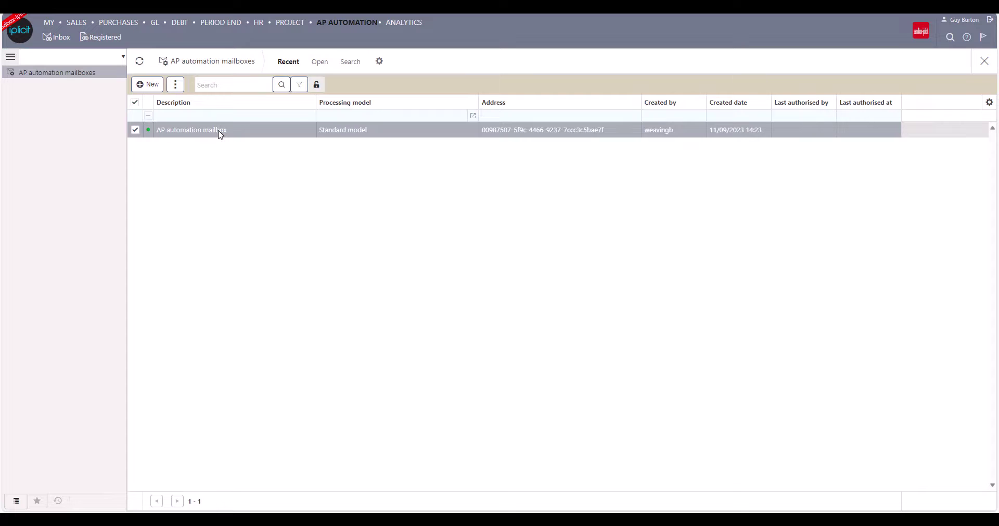
double_click(221, 134)
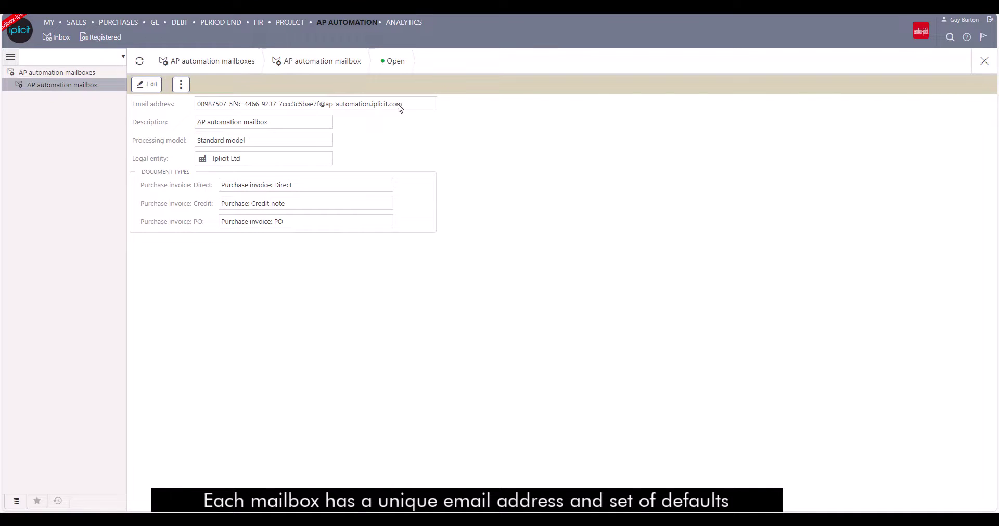
Step: Review the mailbox's email, legal entity and direct purchase invoice document type settings without changes
triple_click(409, 106)
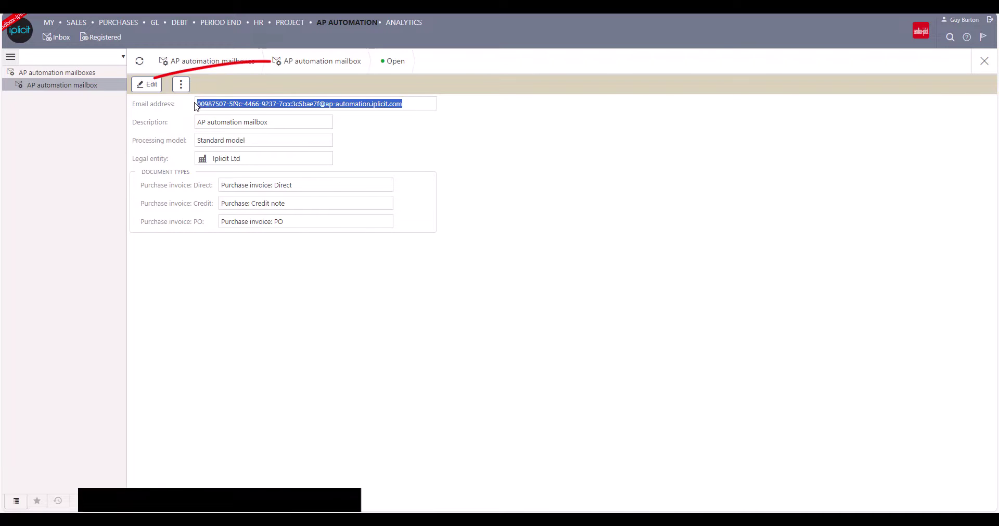
left_click(153, 84)
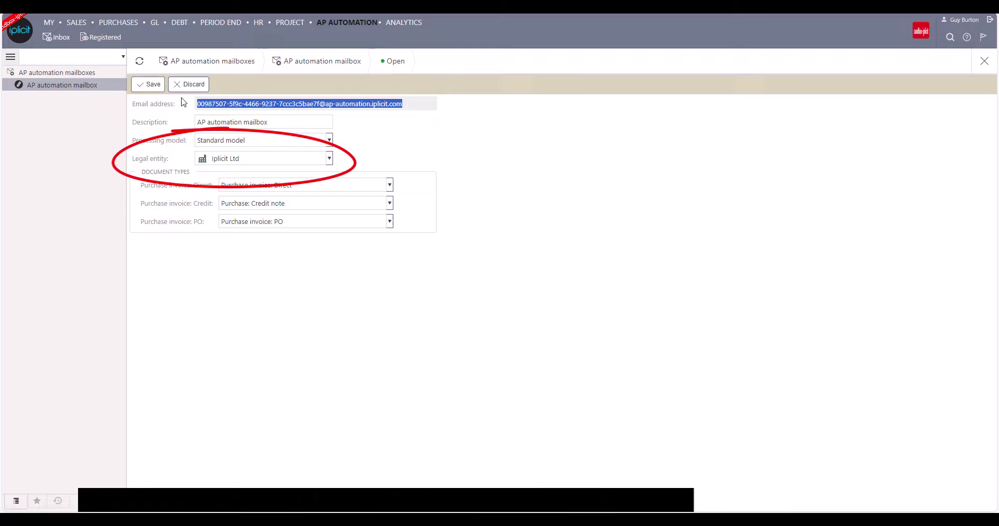
left_click(329, 158)
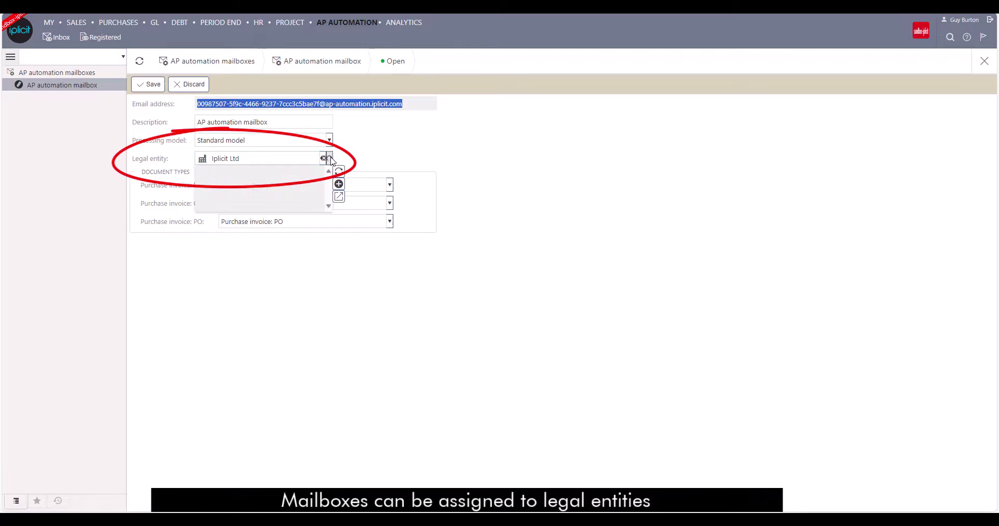
left_click(365, 151)
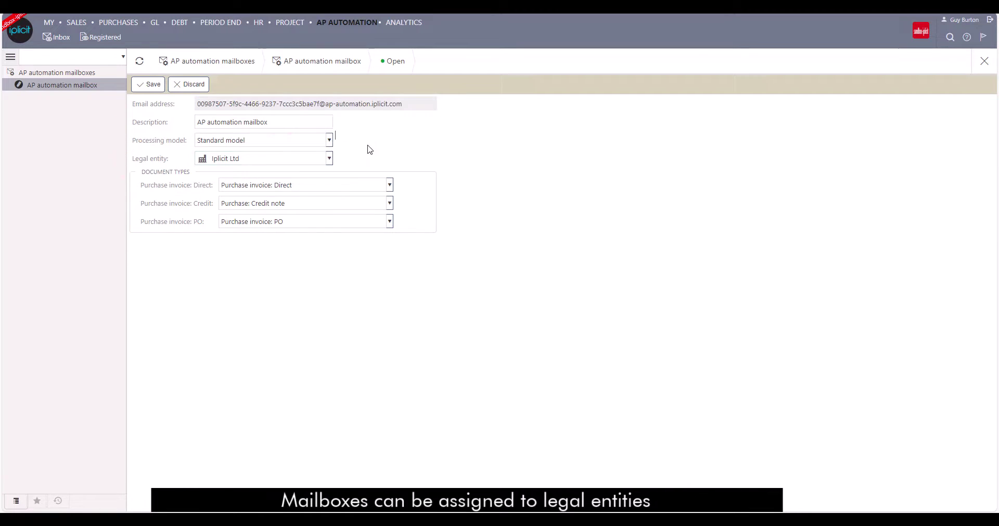
left_click(390, 185)
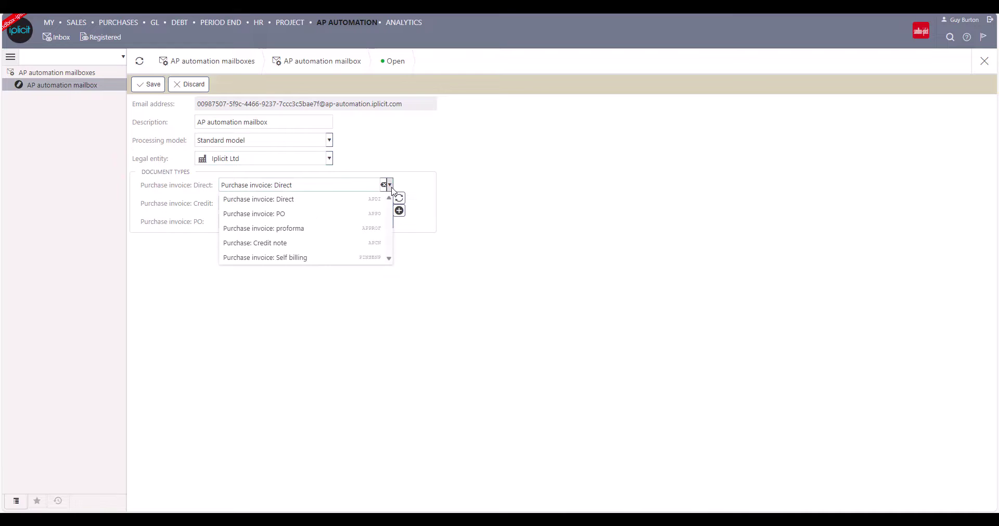
left_click(440, 154)
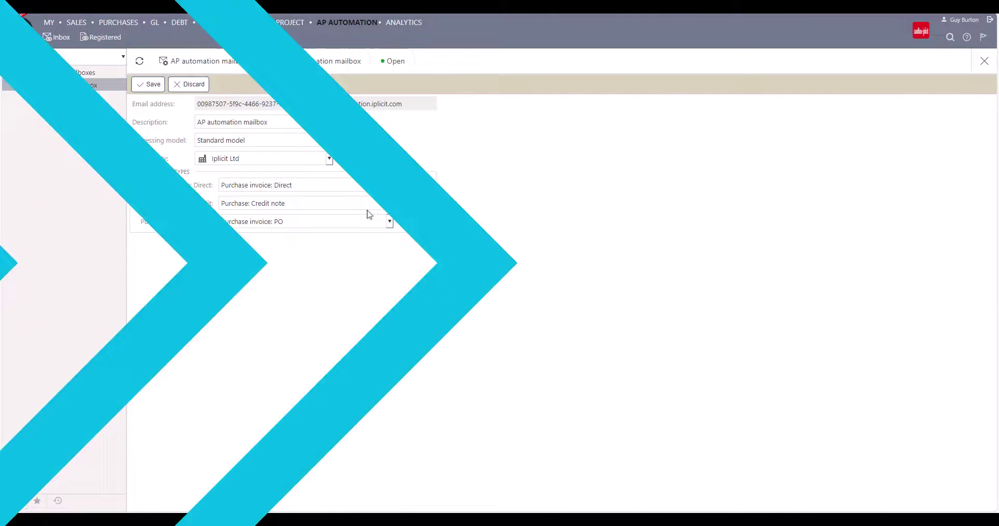
Step: Check the Registered documents' Recent and Converted tabs, ending on the 13 Pending invoices
left_click(95, 37)
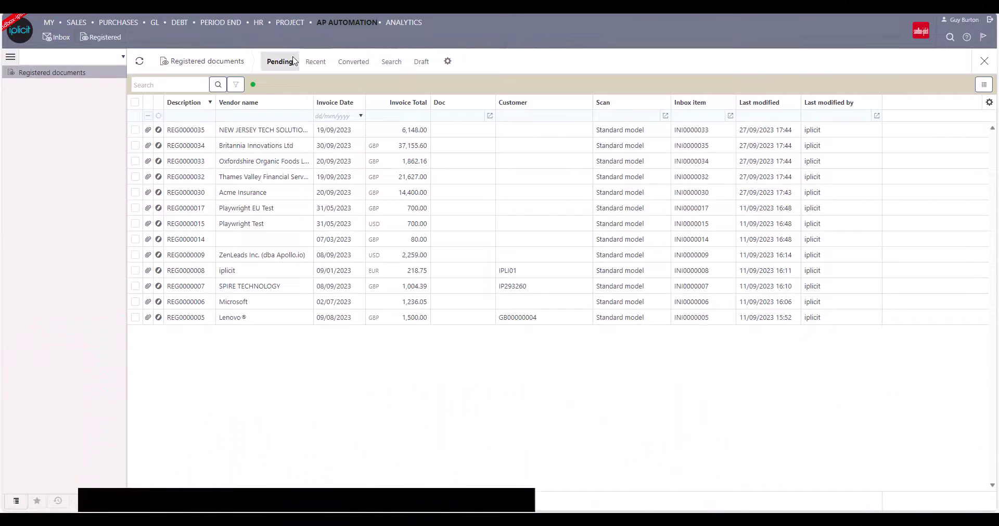
left_click(314, 61)
left_click(353, 63)
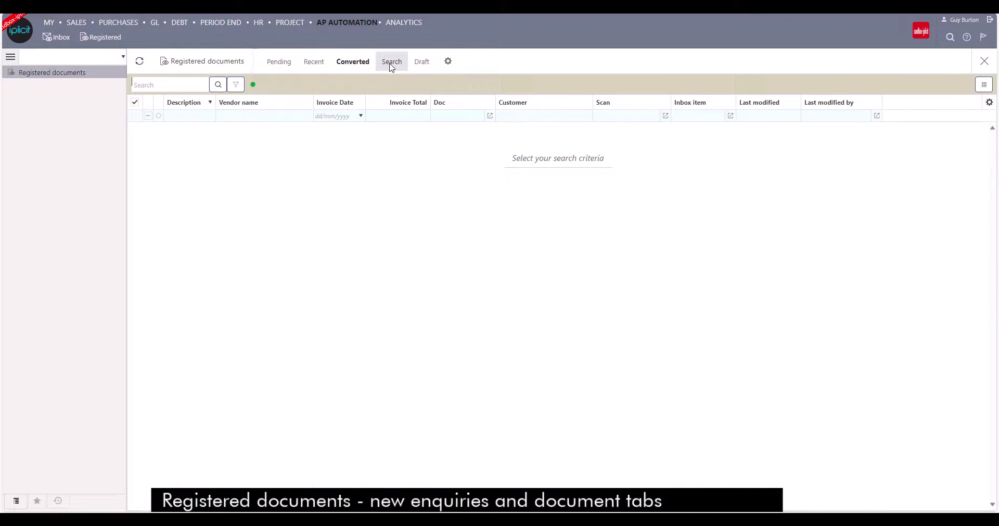
left_click(279, 63)
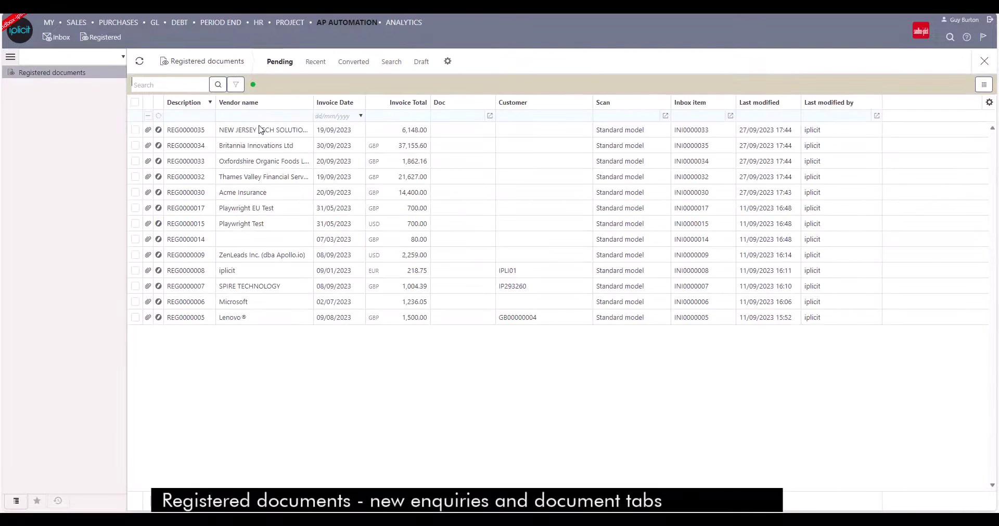
Step: Open Britannia Innovations invoice REG0000034 and view its Raw extracted fields with confidence levels
double_click(255, 146)
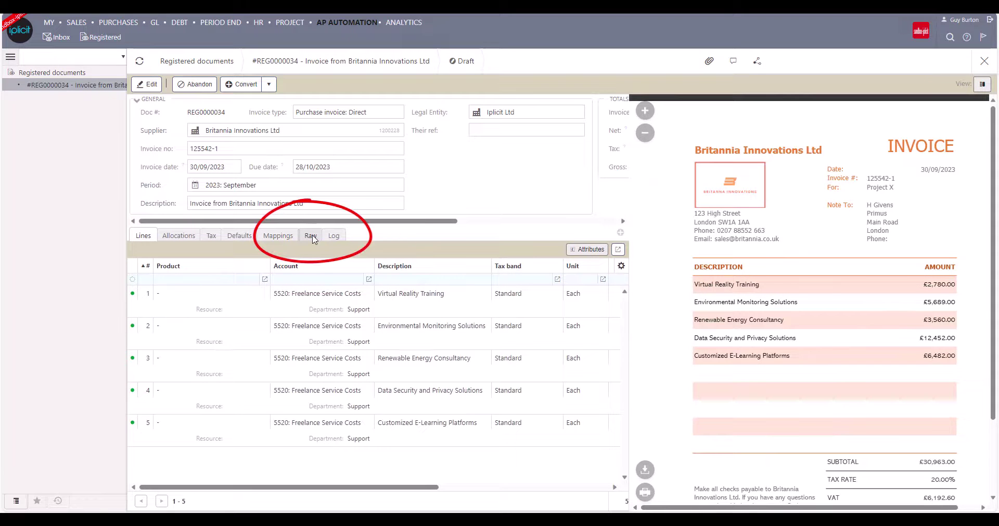
left_click(311, 237)
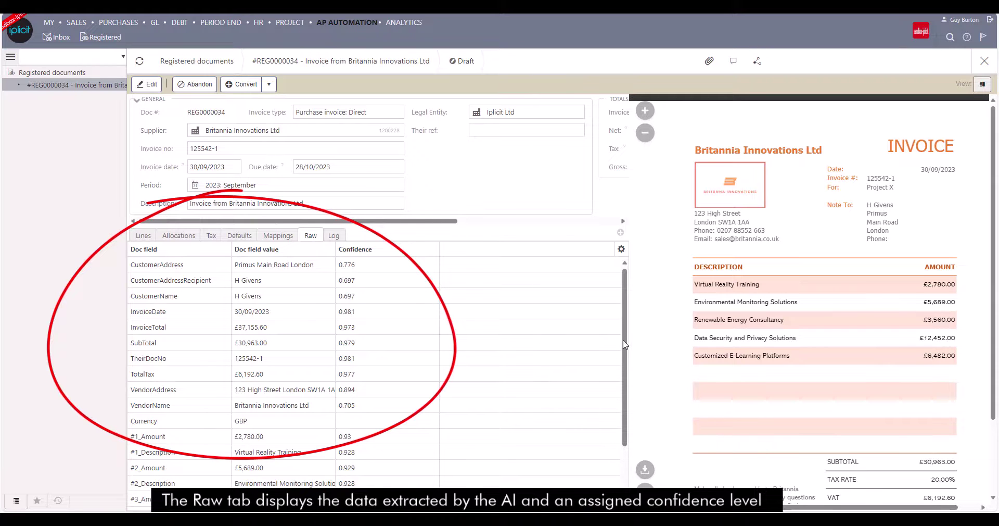
mouse_move(627, 344)
left_mouse_down()
mouse_move(629, 404)
mouse_move(628, 336)
left_mouse_up()
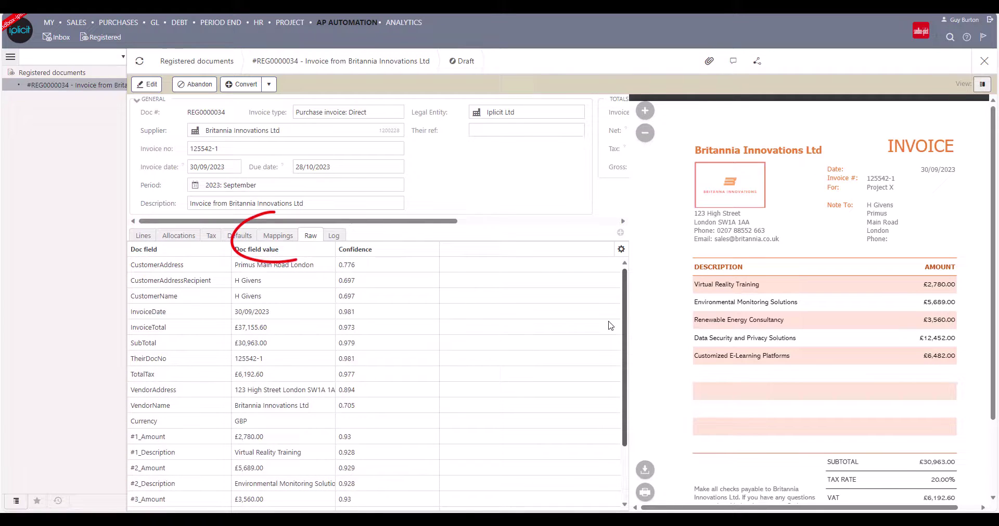
left_click(277, 236)
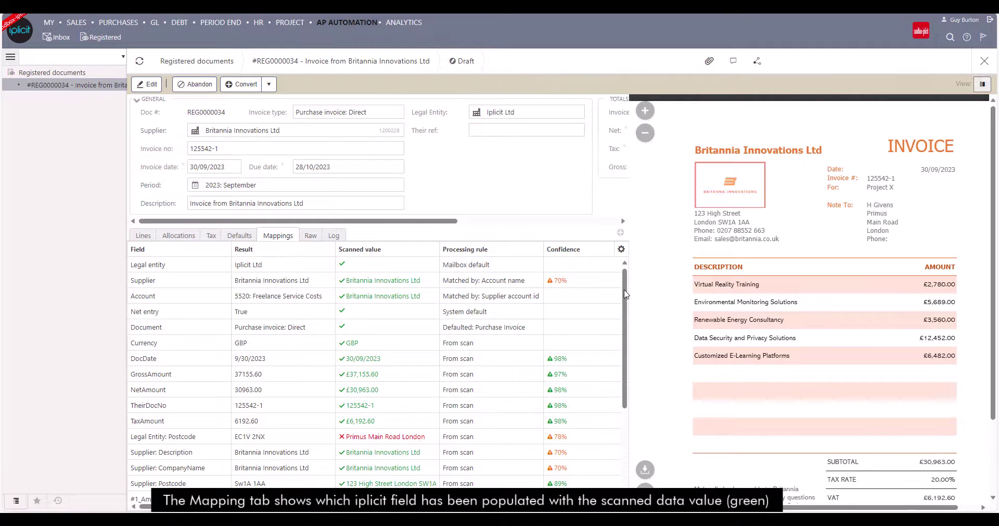
Step: Scroll the Mappings table, noting the unused 78% scanned address for Legal Entity: Postcode
left_click_drag(626, 294, 635, 276)
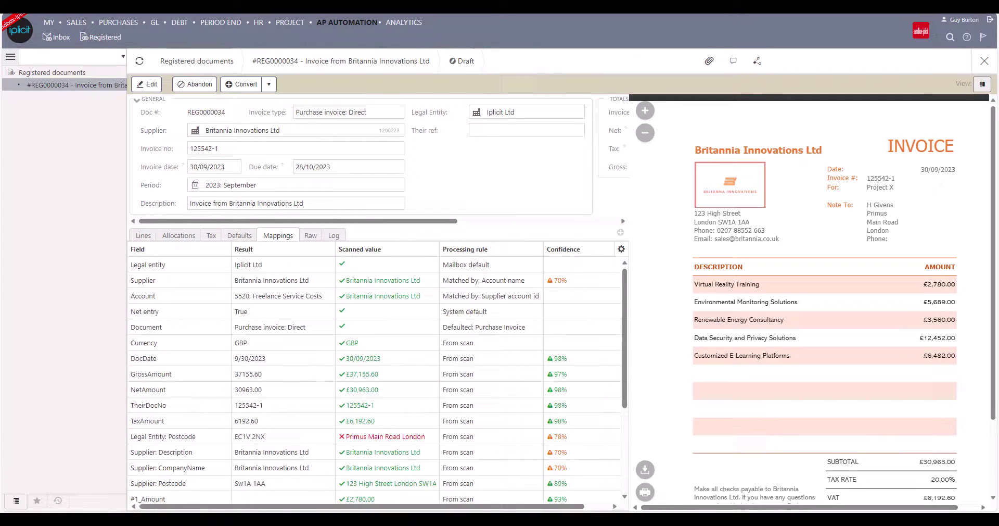